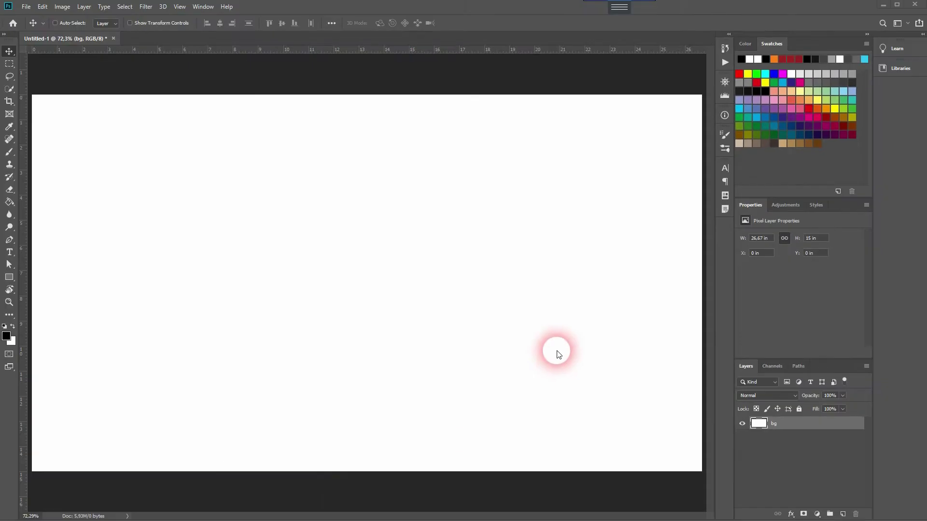
# - Add WATER as a new text layer on the canvas and start a free transform on it
pyautogui.click(10, 253)
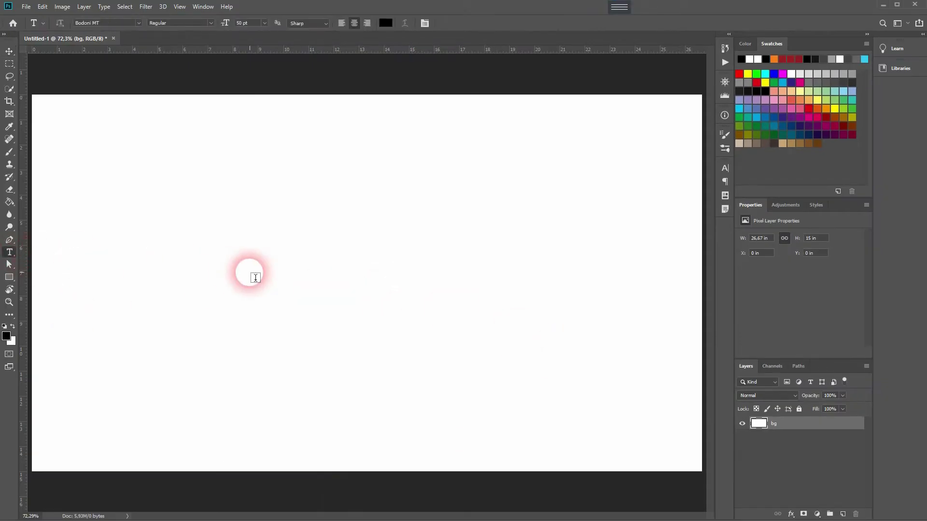
pyautogui.click(249, 273)
pyautogui.write('WATER')
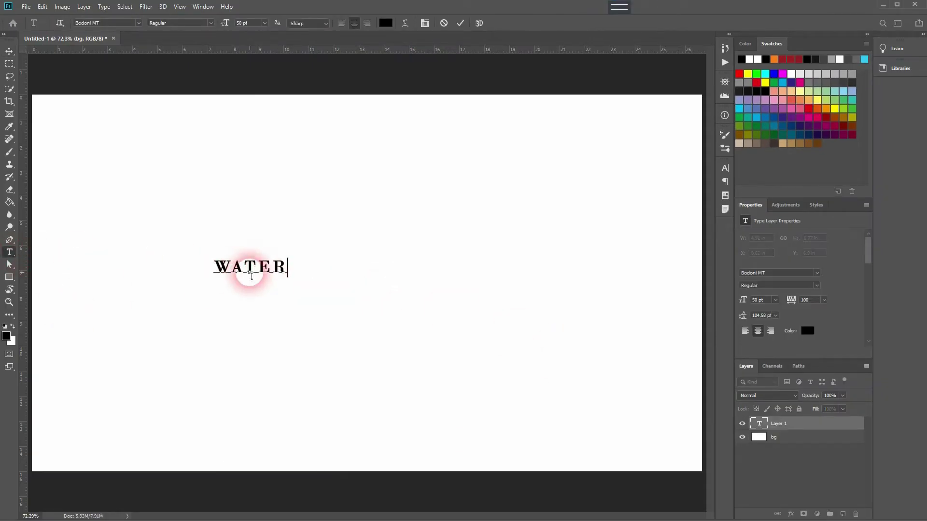
pyautogui.click(9, 52)
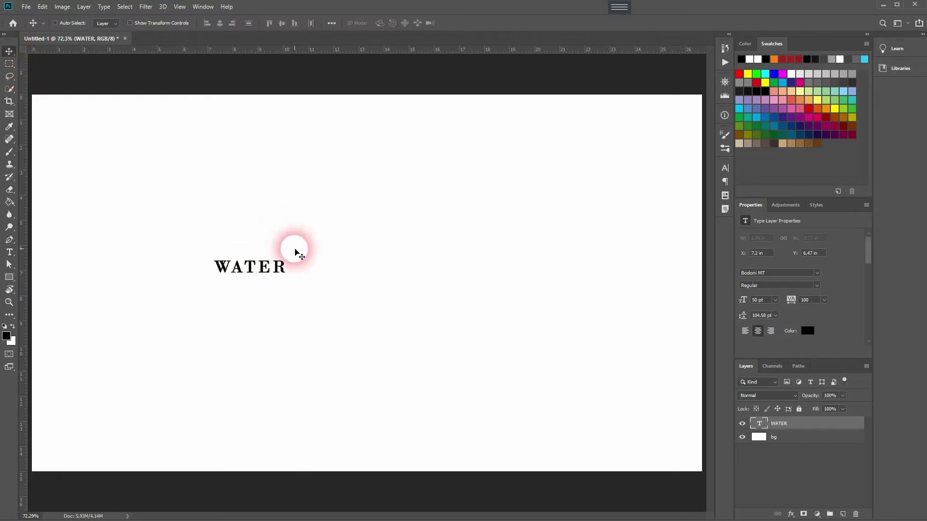
pyautogui.hotkey('ctrl', 't')
# - Scale WATER up to about 960% and centre it horizontally and vertically on the canvas
pyautogui.moveTo(292, 270); pyautogui.dragTo(604, 263)
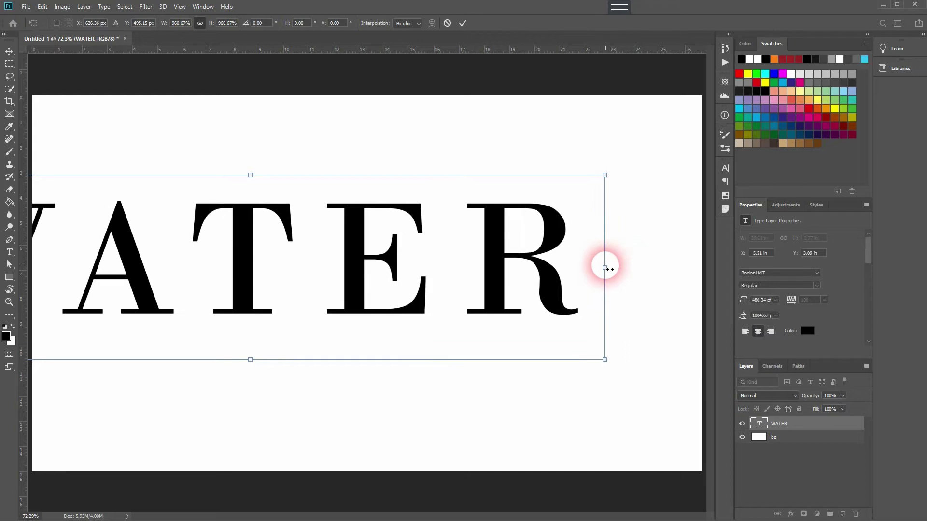
pyautogui.press('Return')
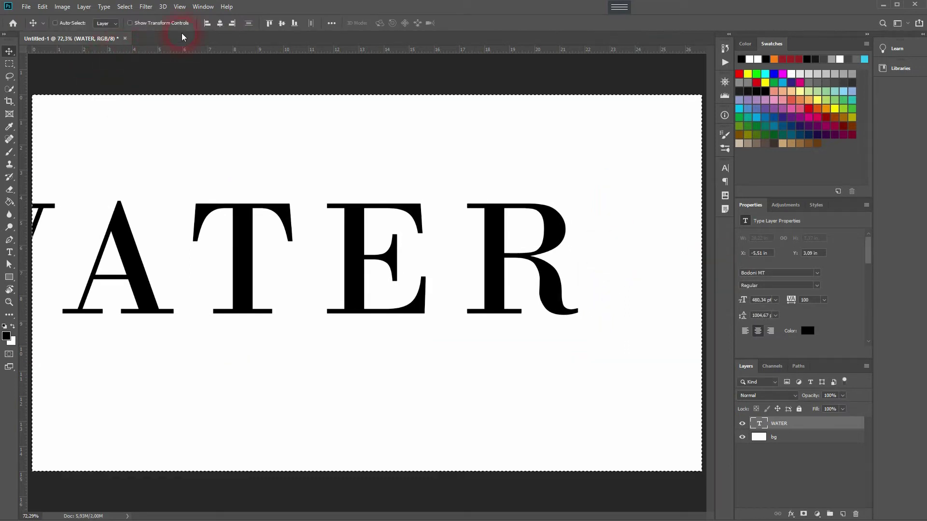
pyautogui.click(219, 23)
pyautogui.click(282, 24)
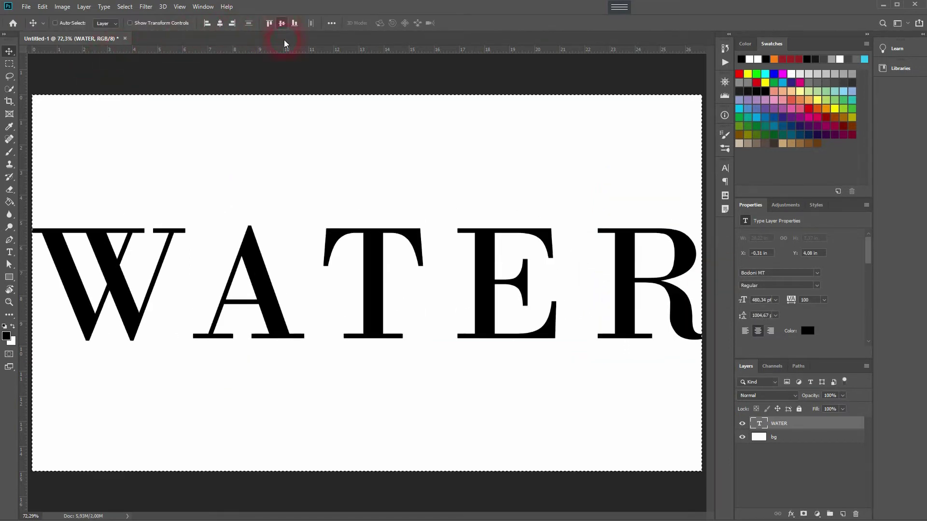
pyautogui.click(296, 151)
# - Shrink WATER slightly to about 428.55 pt so it spans nearly the full canvas width
pyautogui.hotkey('ctrl', 't')
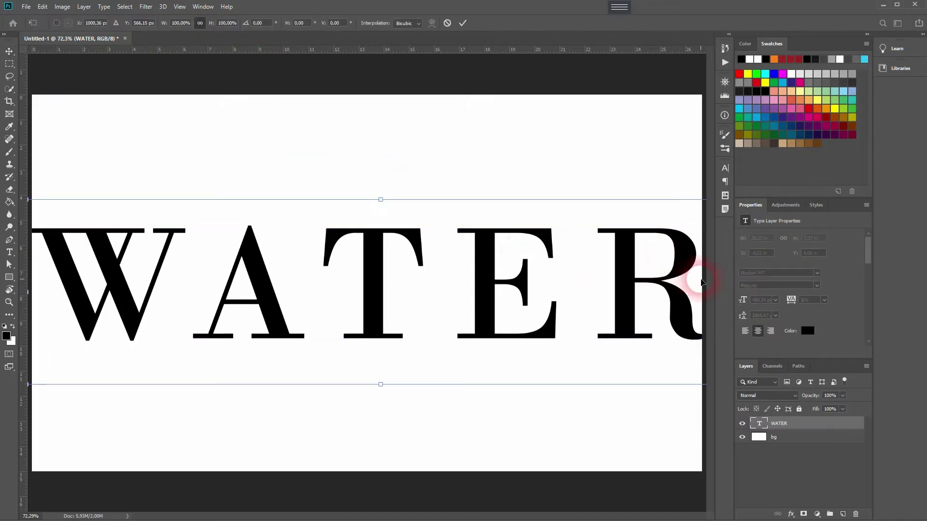
pyautogui.hotkey('ctrl', '0')
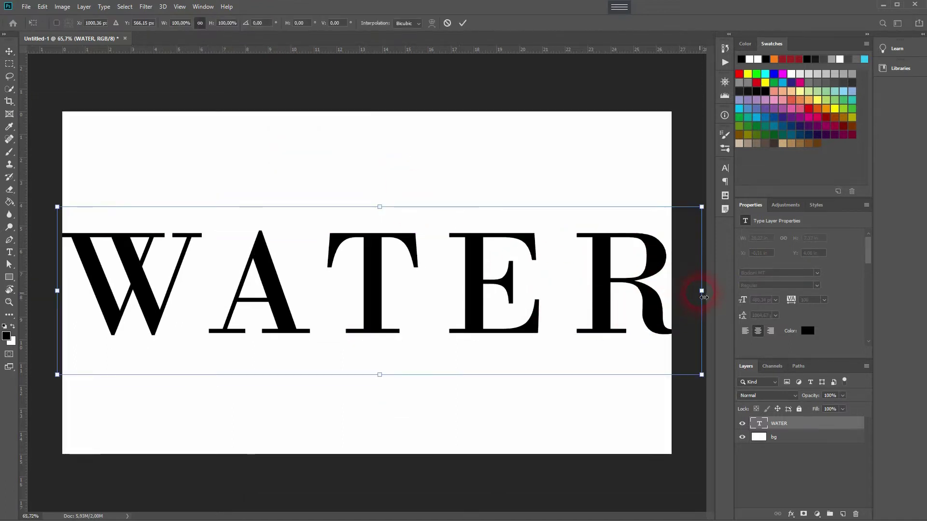
pyautogui.moveTo(703, 295); pyautogui.dragTo(669, 300)
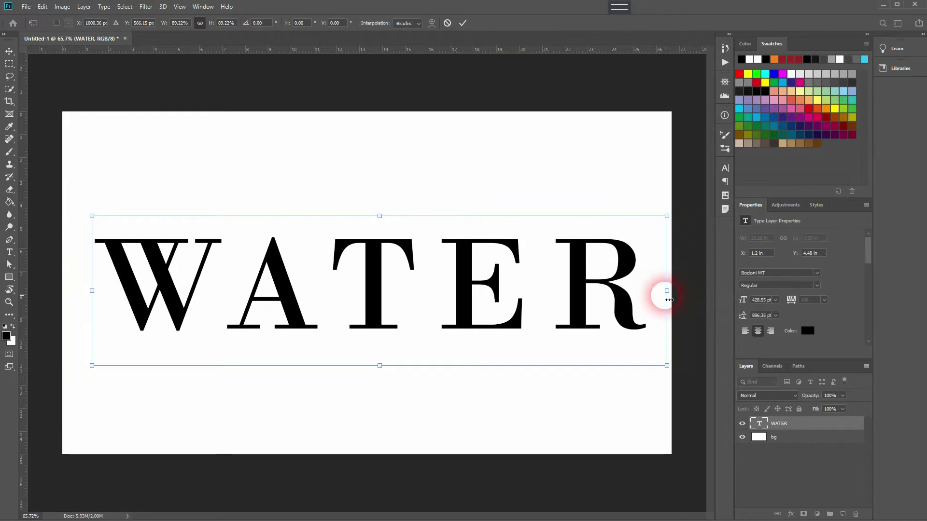
pyautogui.press('Return')
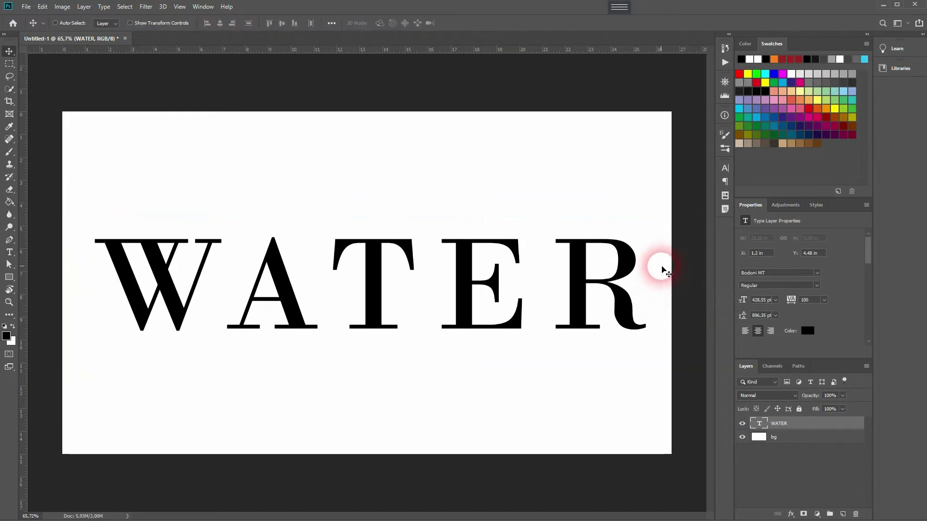
# - Change the WATER font from Bodoni MT to Futura Bold
pyautogui.click(818, 274)
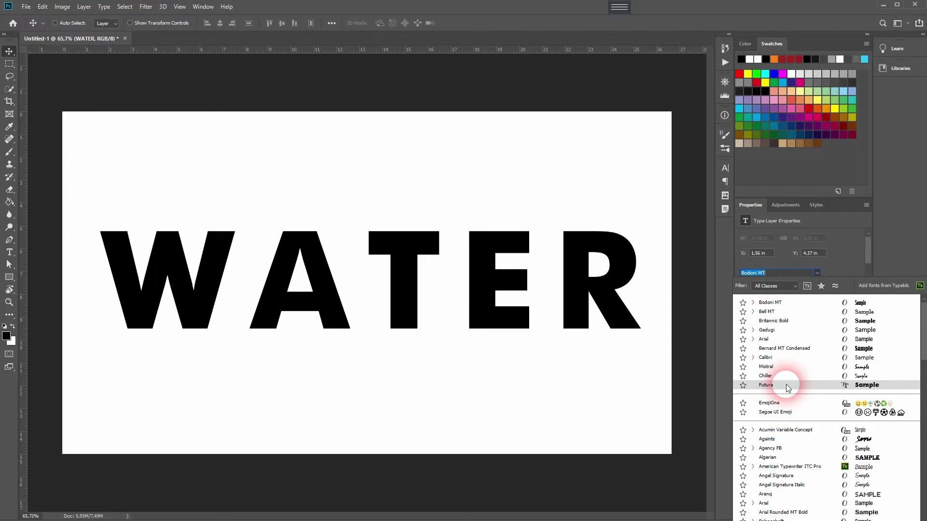
pyautogui.click(788, 386)
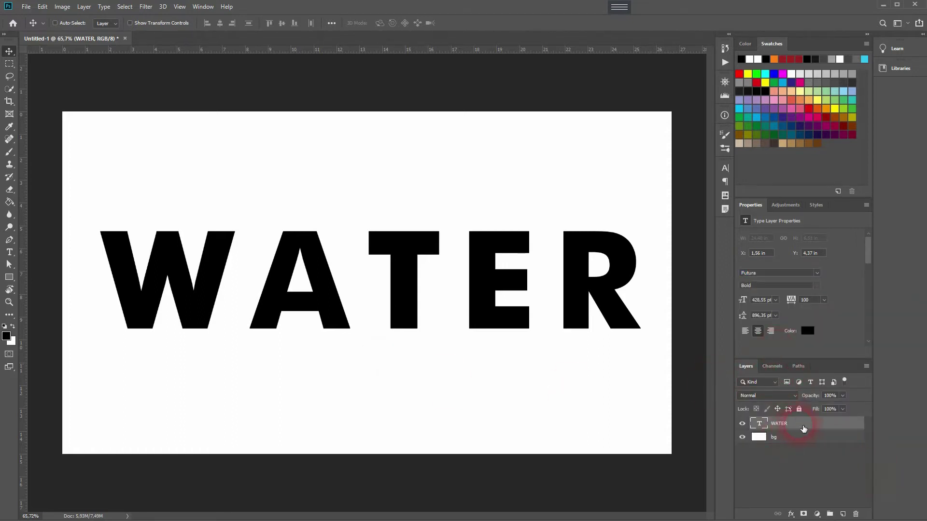
# - Place the rain-on-glass photo, rotate it 90° to landscape and scale it to fill the canvas
pyautogui.moveTo(424, 331); pyautogui.dragTo(434, 311)
pyautogui.moveTo(494, 104); pyautogui.dragTo(265, 211)
pyautogui.scroll(-2, 475, 314)
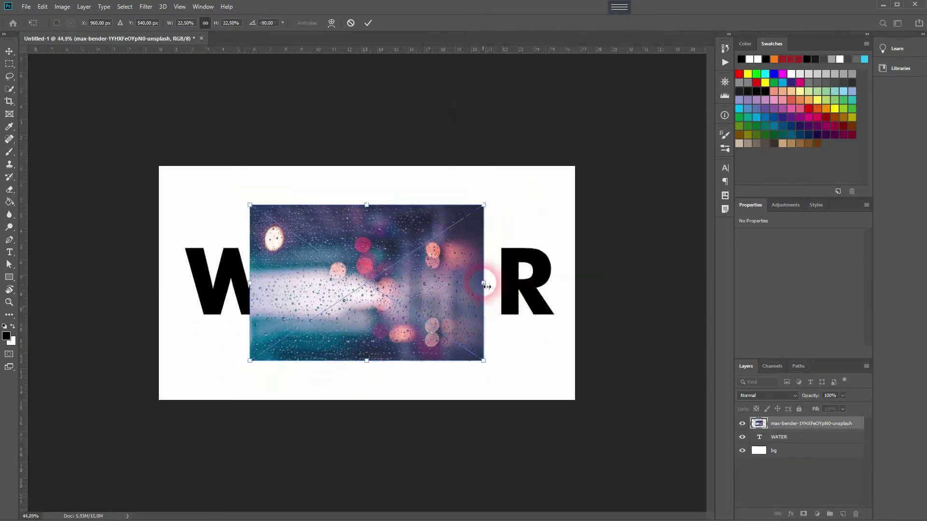
pyautogui.moveTo(491, 289); pyautogui.dragTo(612, 349)
pyautogui.press('Return')
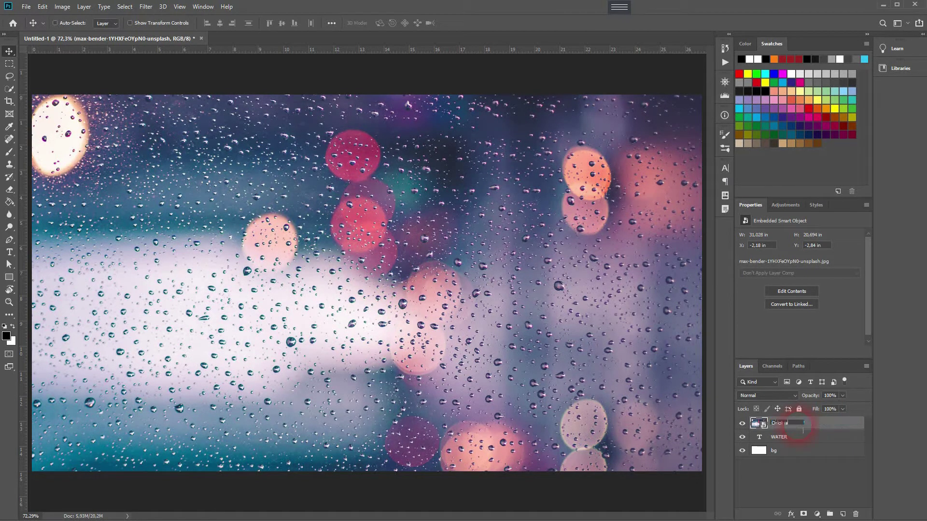
# - Name the photo layer Original Rain and duplicate the image as a new document, Duplicate Rain
pyautogui.press('Return')
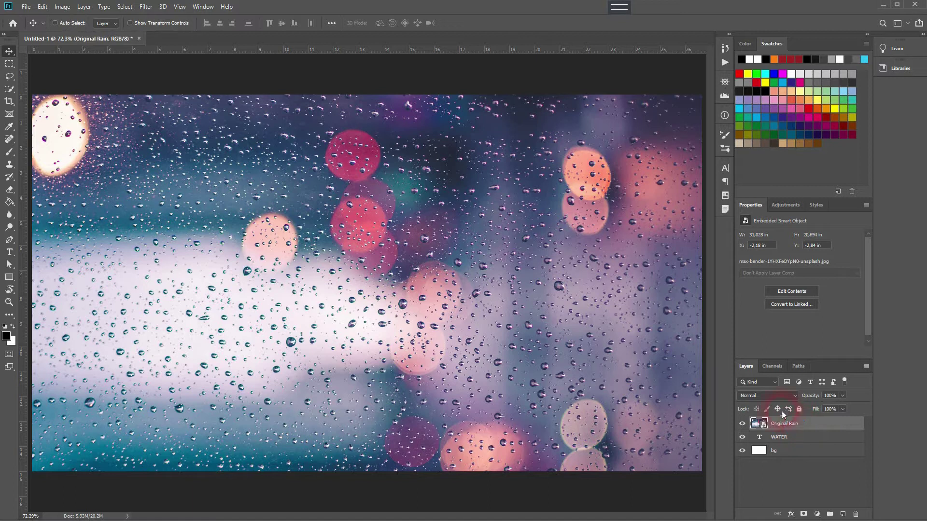
pyautogui.click(65, 7)
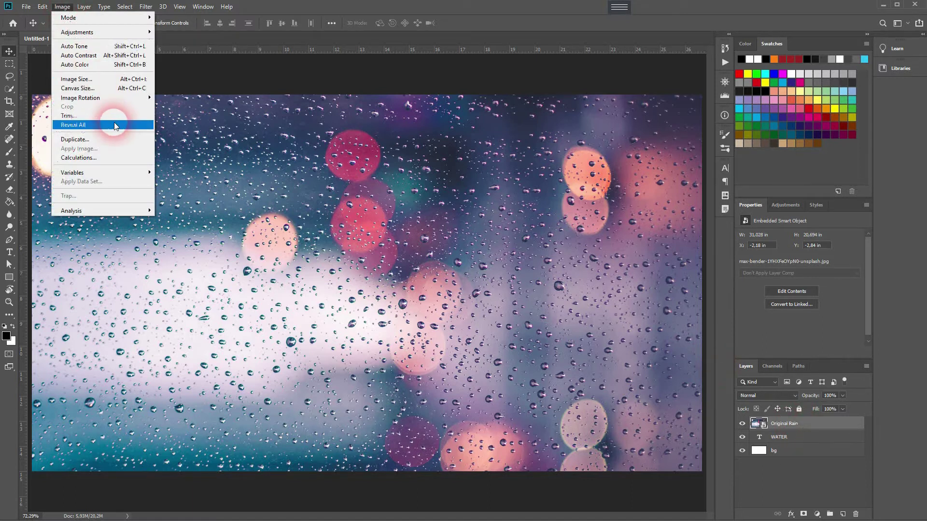
pyautogui.click(119, 139)
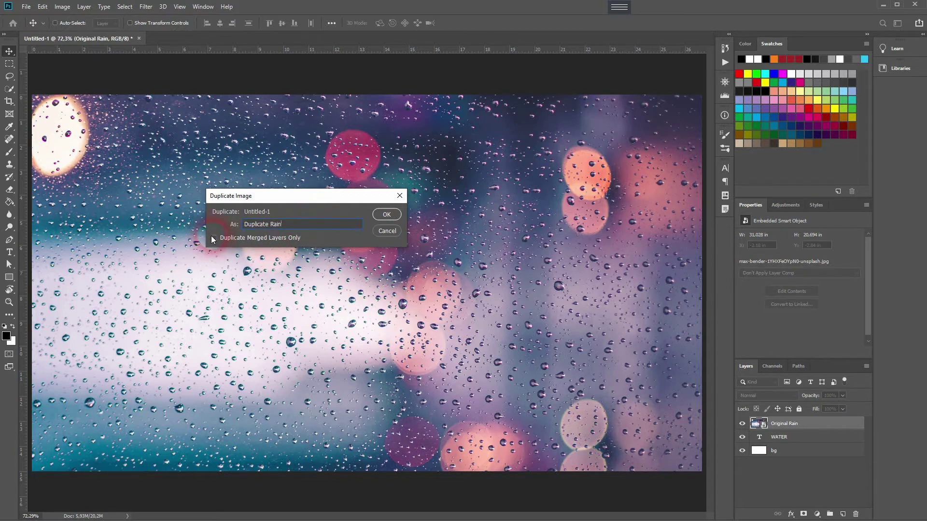
pyautogui.click(389, 216)
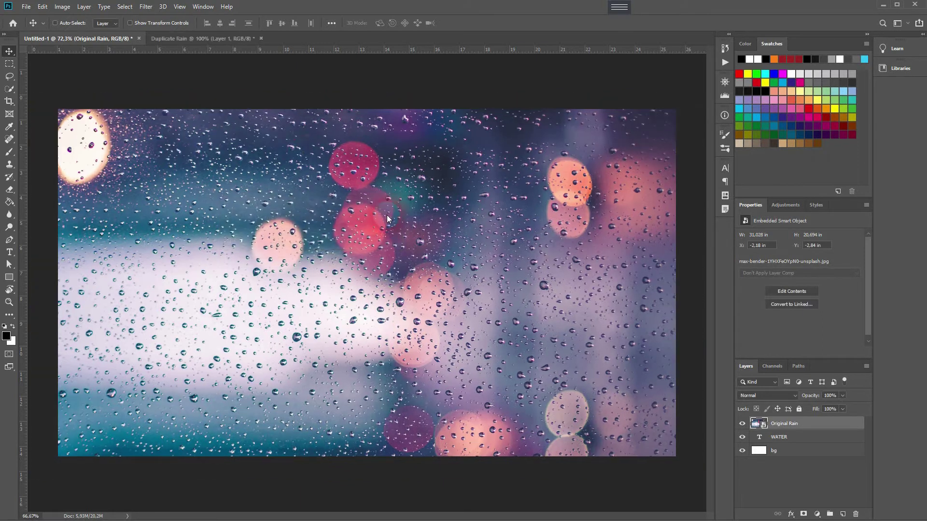
pyautogui.click(134, 41)
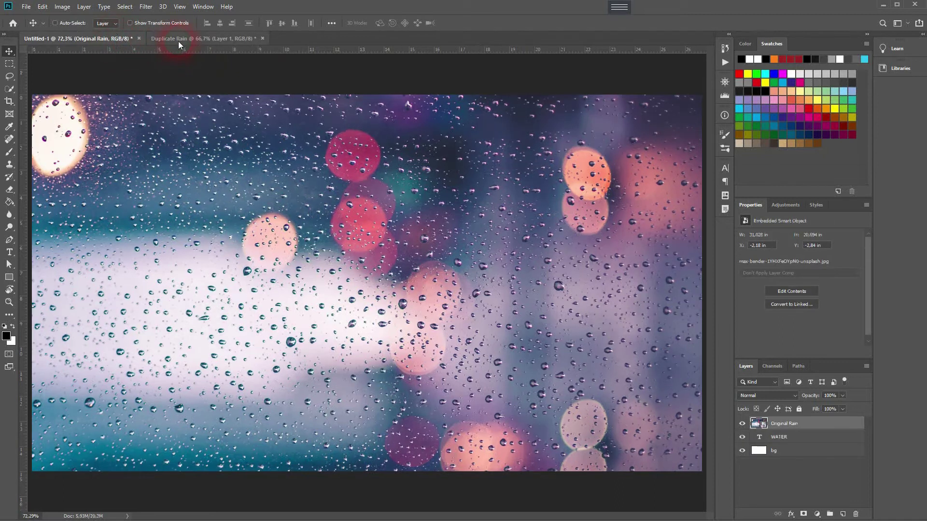
# - Convert the Duplicate Rain copy to a single grayscale layer, discarding colour
pyautogui.click(179, 40)
pyautogui.click(803, 428)
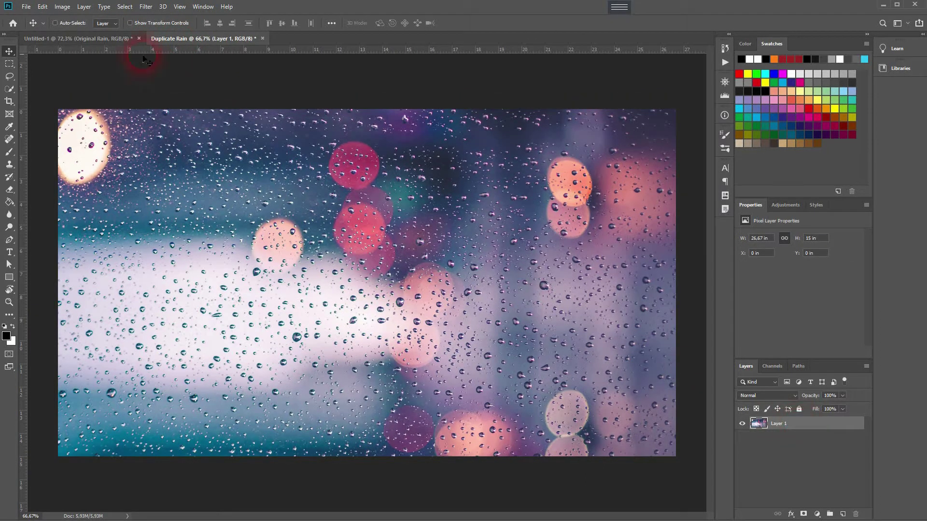
pyautogui.click(60, 11)
pyautogui.moveTo(77, 17)
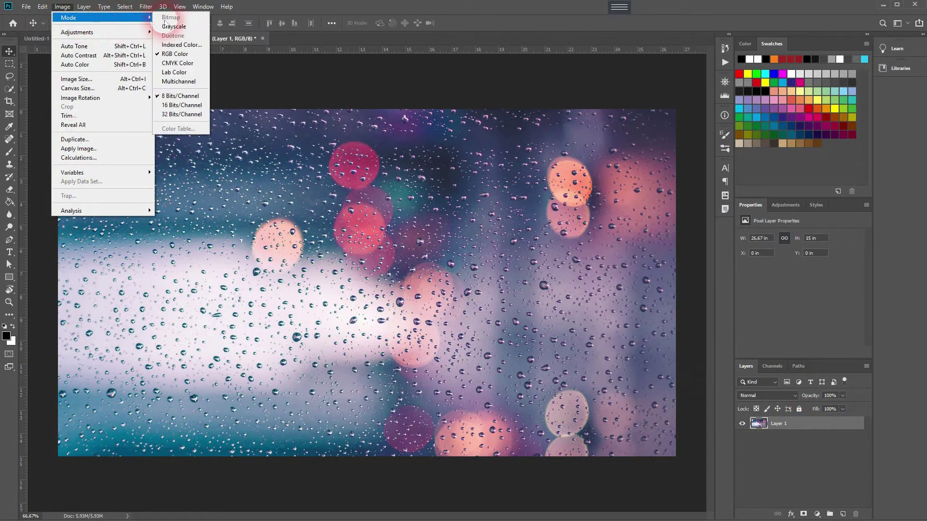
pyautogui.click(175, 27)
pyautogui.click(424, 214)
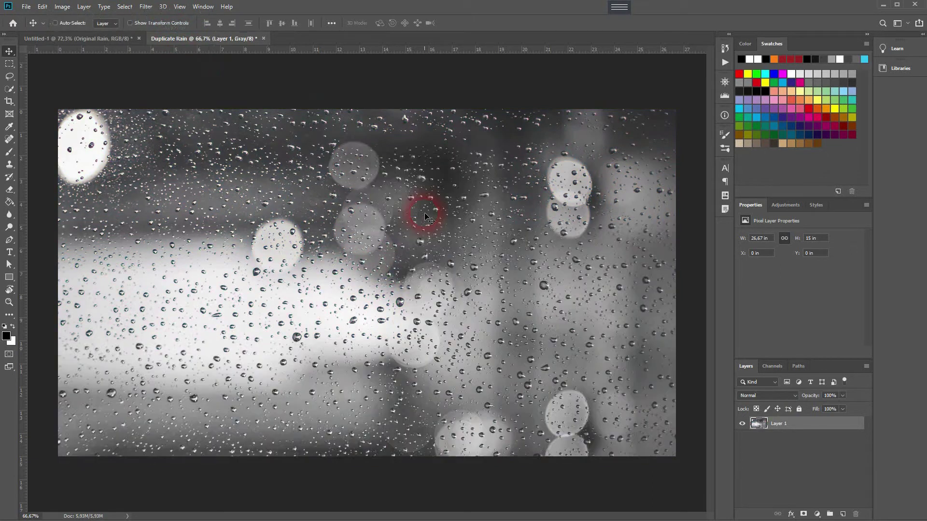
pyautogui.click(61, 7)
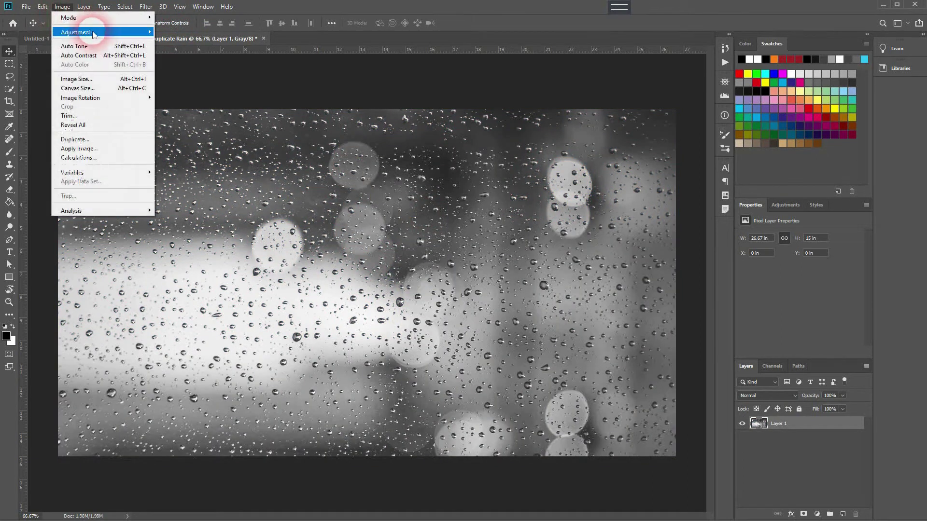
# - Apply Levels 75 / 1.00 / 219 to the grayscale rain copy for stronger contrast
pyautogui.moveTo(101, 31)
pyautogui.click(194, 42)
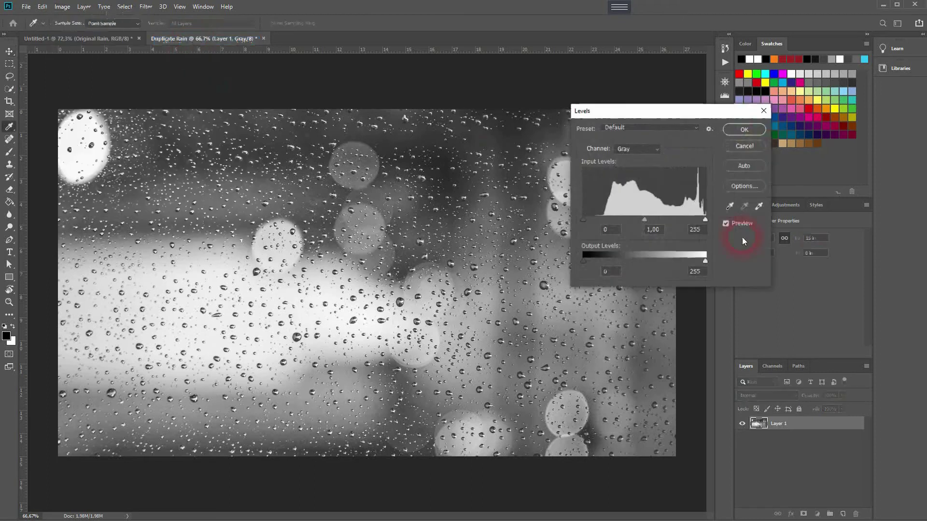
pyautogui.moveTo(705, 221); pyautogui.dragTo(675, 220)
pyautogui.moveTo(583, 220); pyautogui.dragTo(619, 220)
pyautogui.moveTo(675, 221); pyautogui.dragTo(688, 219)
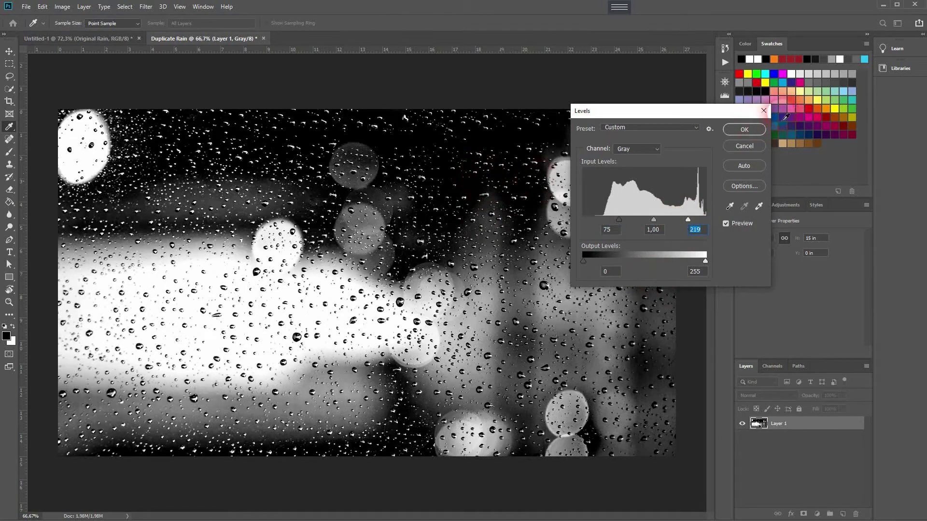
pyautogui.click(754, 131)
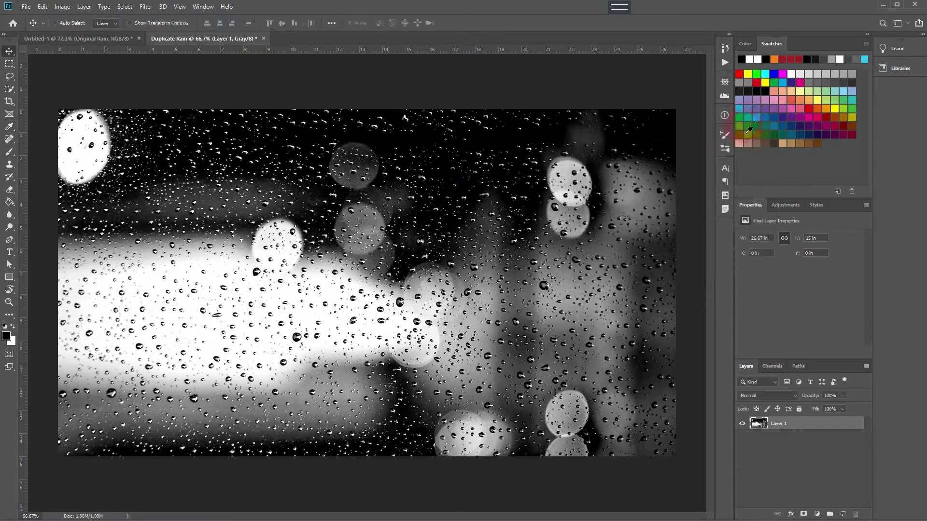
# - Save the copy as Duplicate Rain.psd in the Downloads folder
pyautogui.click(26, 7)
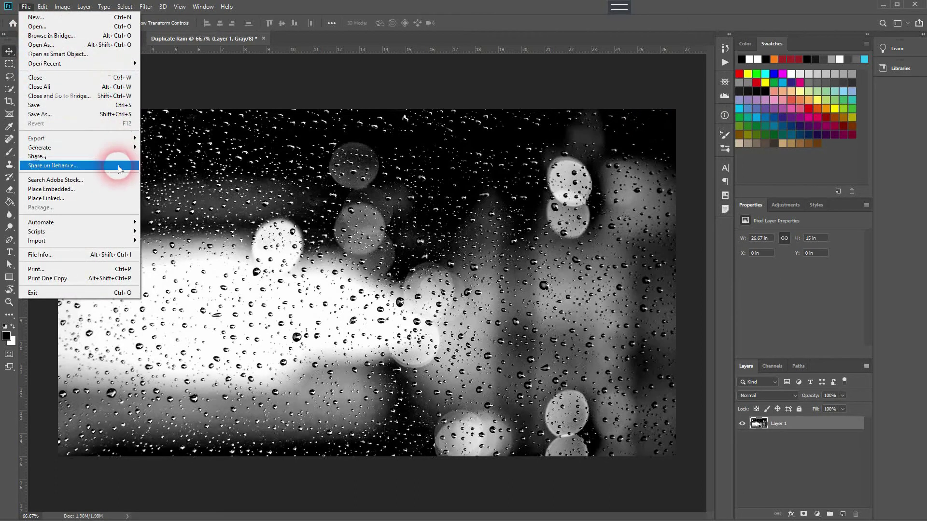
pyautogui.click(101, 107)
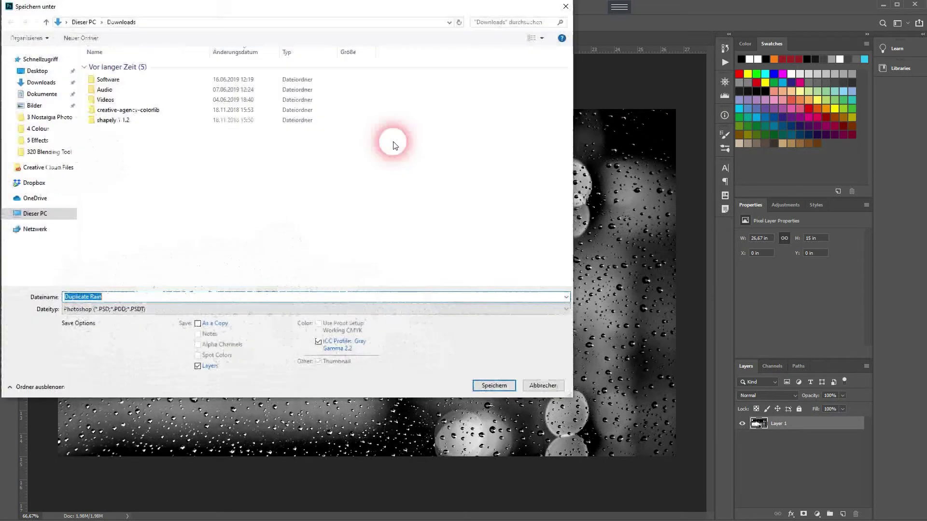
pyautogui.click(498, 385)
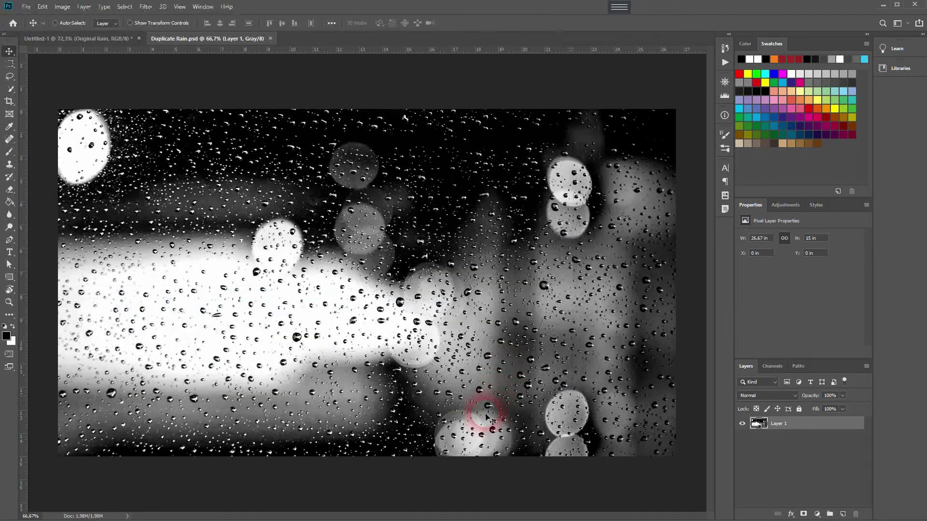
# - In Untitled-1, clip the Original Rain photo to the WATER text layer
pyautogui.click(78, 38)
pyautogui.click(744, 368)
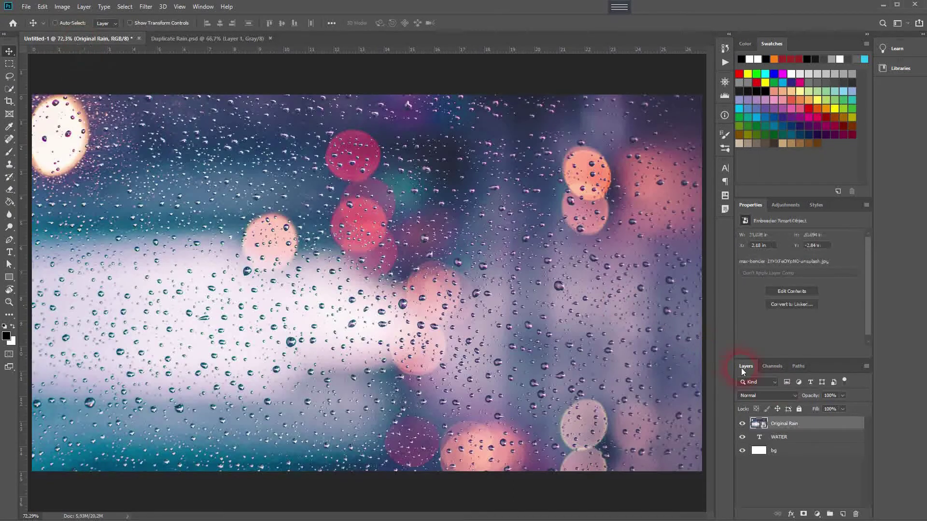
pyautogui.rightClick(806, 428)
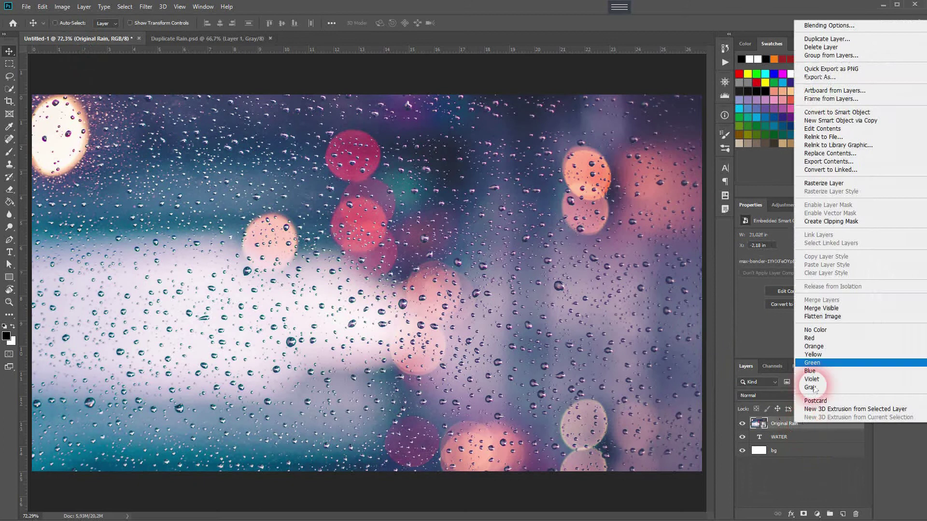
pyautogui.click(840, 210)
# - Convert the WATER text layer into a smart object
pyautogui.click(809, 444)
pyautogui.rightClick(808, 439)
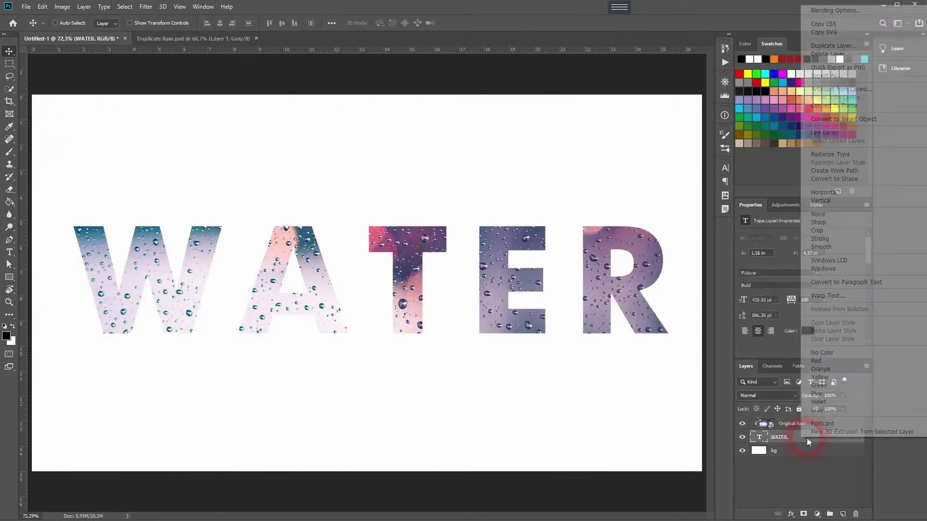
pyautogui.click(828, 120)
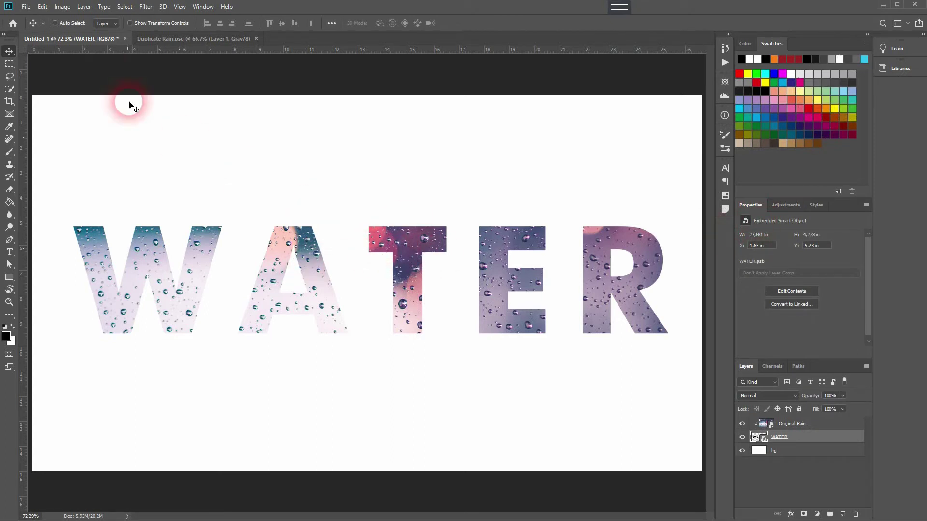
pyautogui.click(145, 6)
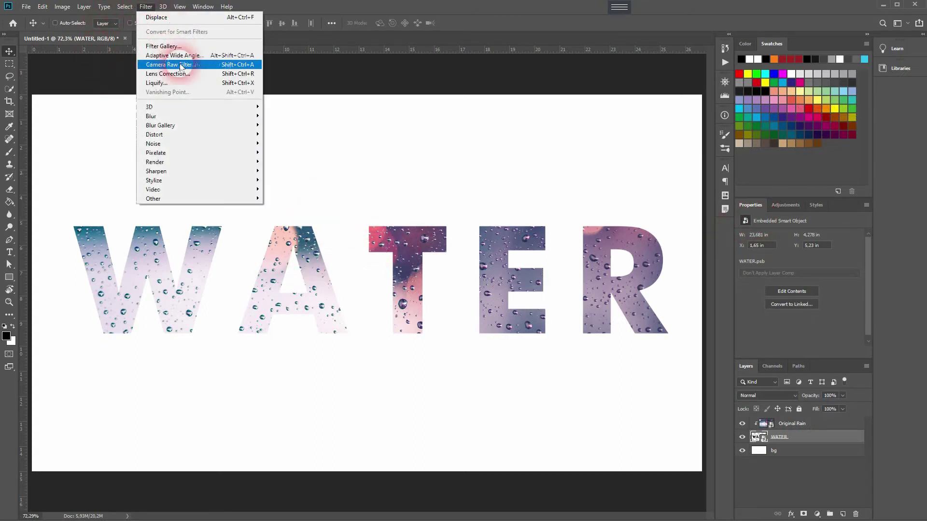
pyautogui.moveTo(222, 134)
pyautogui.click(273, 134)
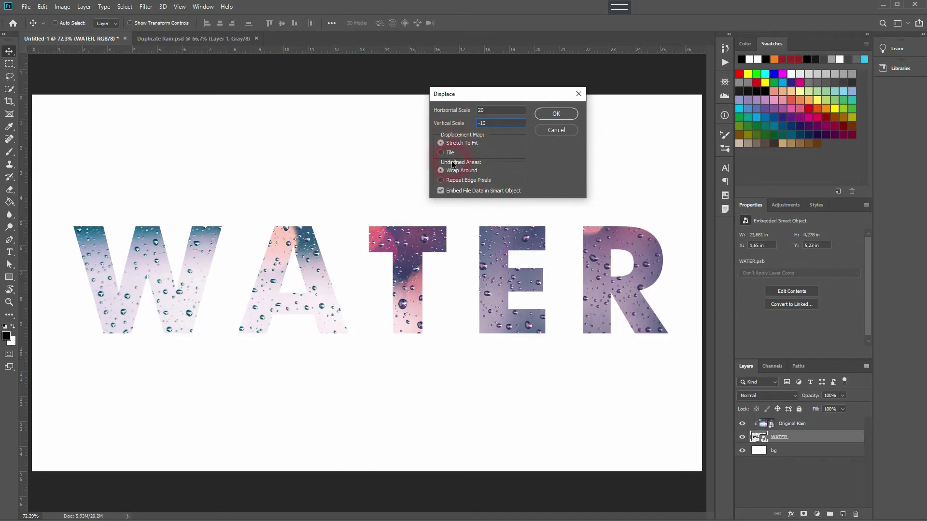
pyautogui.click(562, 114)
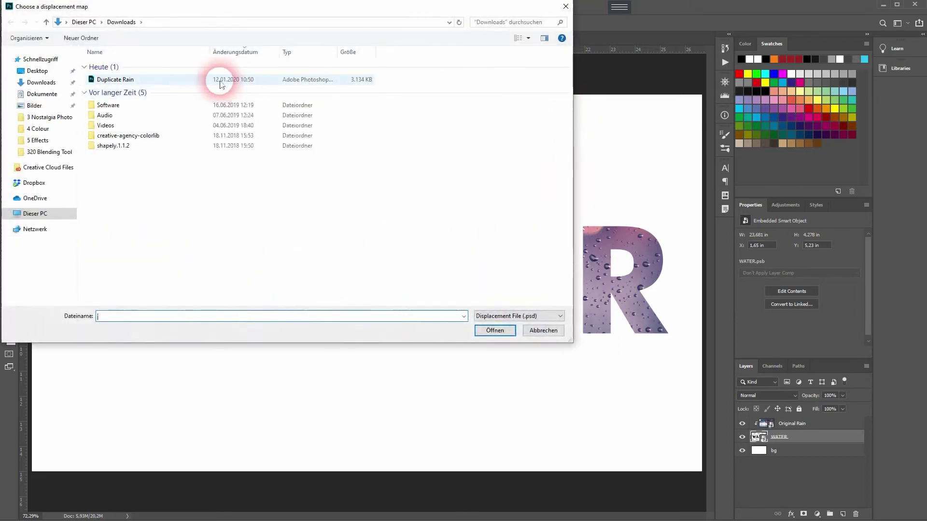
pyautogui.doubleClick(147, 83)
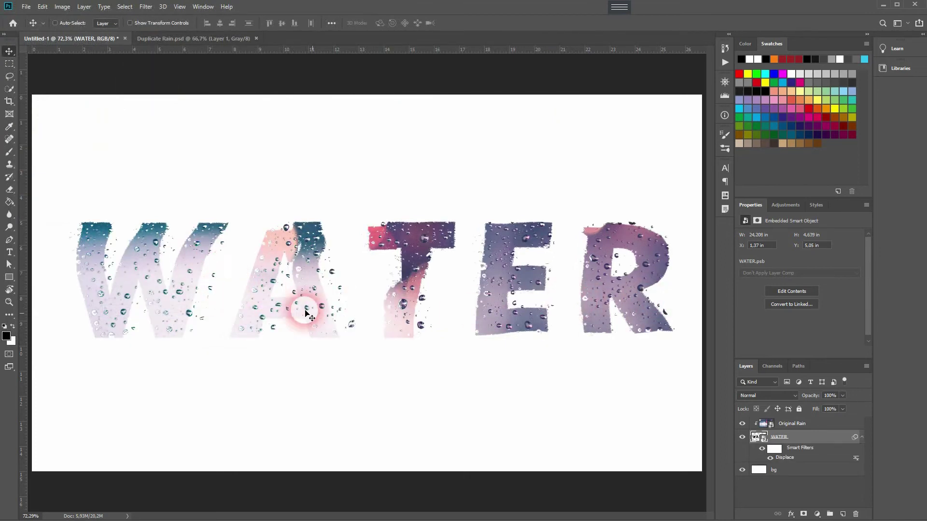
pyautogui.press('ctrl')
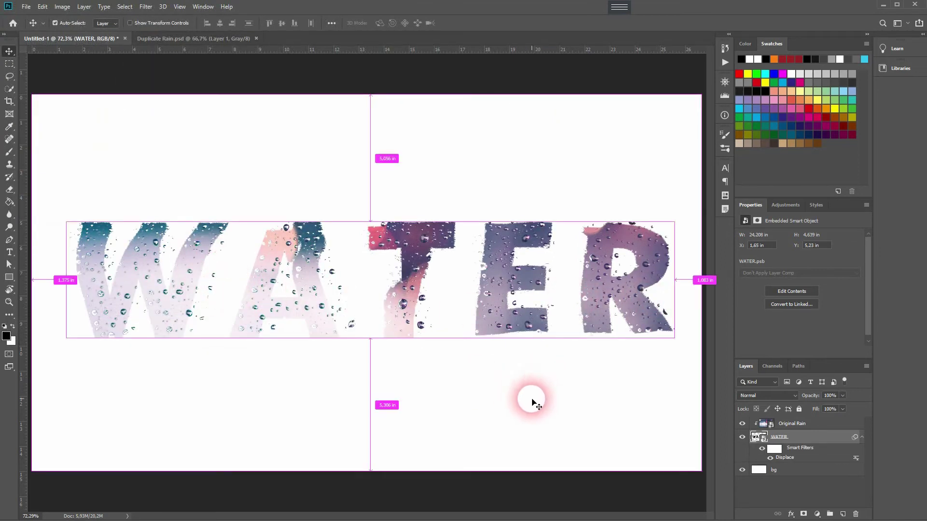
pyautogui.hotkey('ctrl', 'z')
# - Apply Displace (horizontal 20, vertical -50) using Duplicate Rain as the map, and show Original Rain again
pyautogui.click(146, 7)
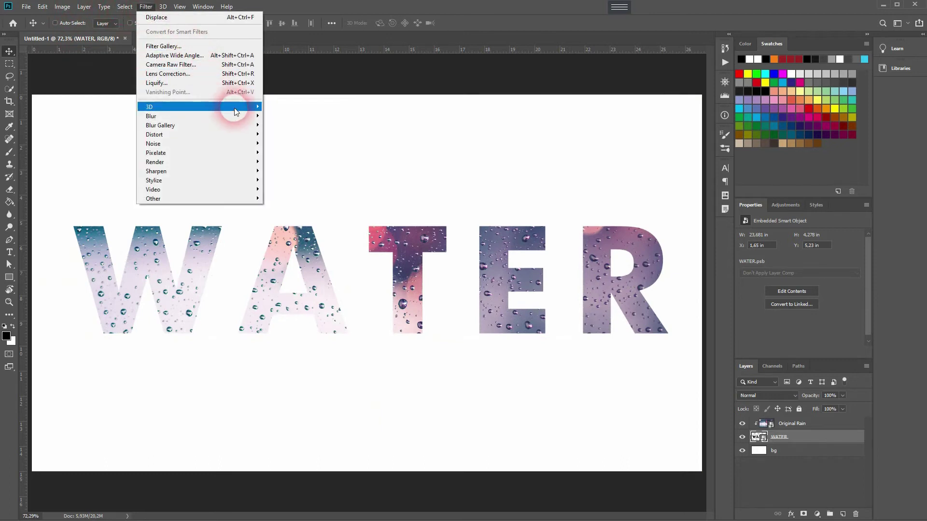
pyautogui.moveTo(241, 135)
pyautogui.click(284, 136)
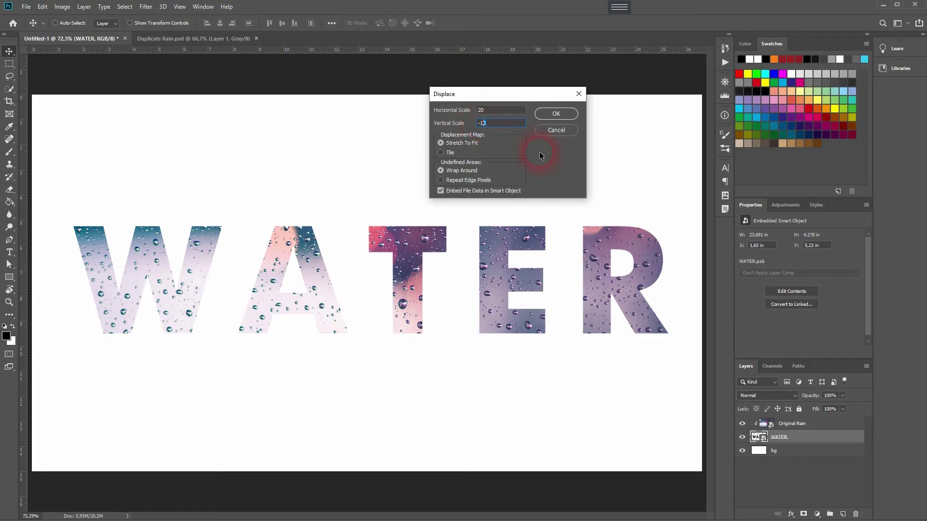
pyautogui.write('5')
pyautogui.click(472, 115)
pyautogui.write('3')
pyautogui.click(556, 113)
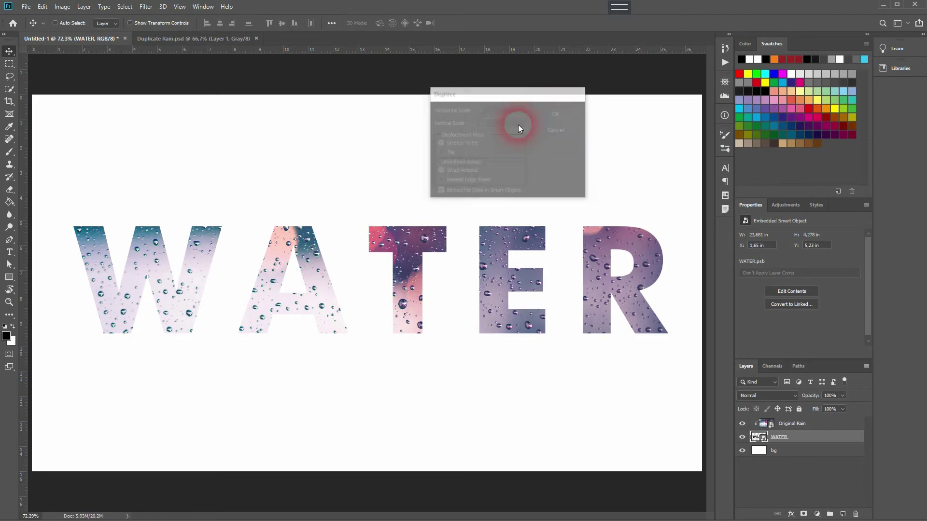
pyautogui.click(106, 80)
pyautogui.doubleClick(105, 79)
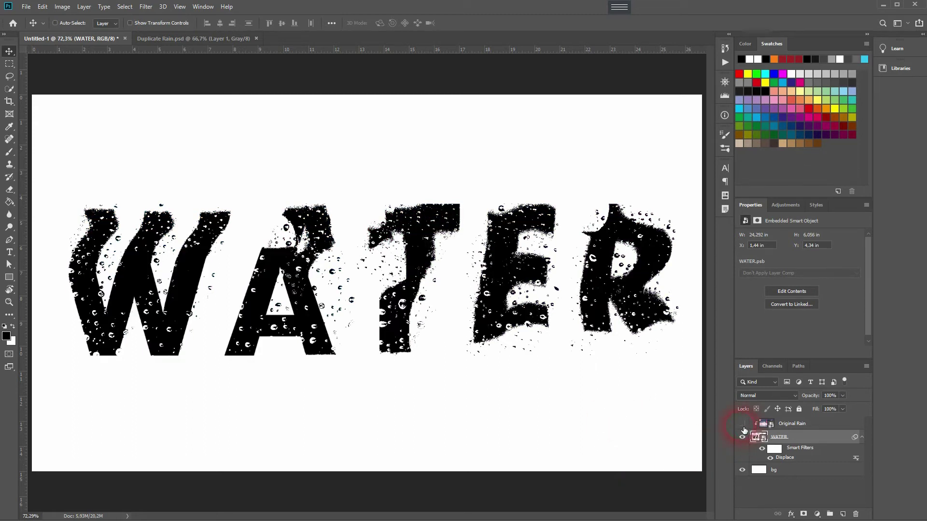
pyautogui.click(743, 424)
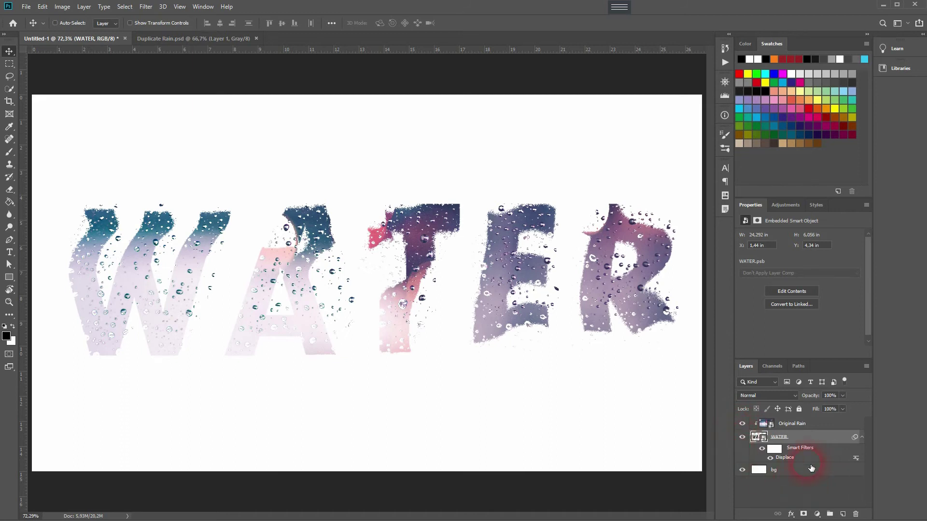
# - In Liquify, warp the W into blobs and drips, curl the A's base and S-bend the T
pyautogui.click(156, 10)
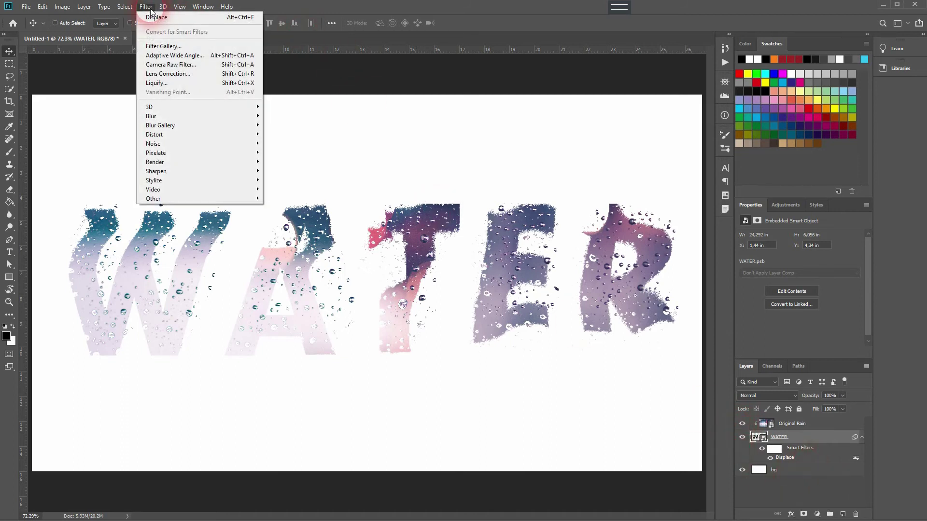
pyautogui.click(188, 83)
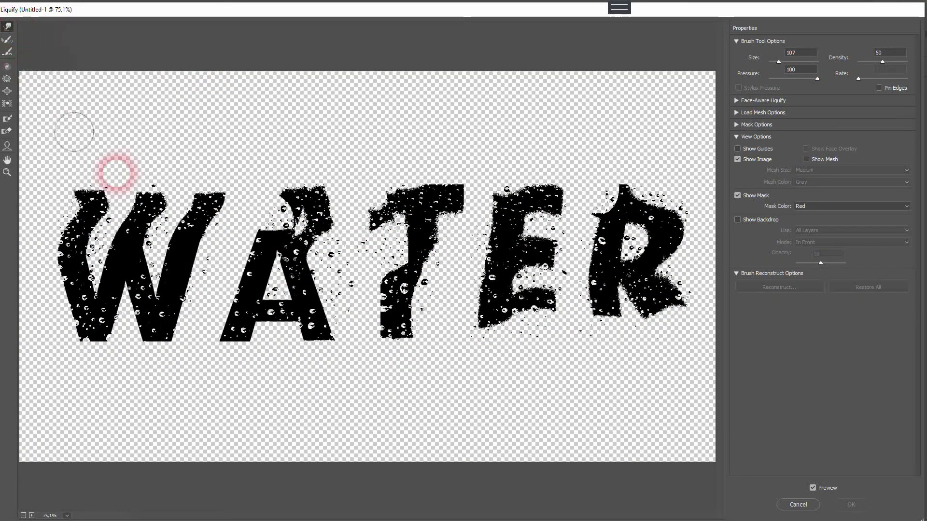
pyautogui.moveTo(84, 200)
pyautogui.mouseDown()
pyautogui.moveTo(96, 177)
pyautogui.moveTo(71, 163)
pyautogui.mouseUp()
pyautogui.moveTo(124, 309)
pyautogui.mouseDown()
pyautogui.moveTo(86, 349)
pyautogui.moveTo(149, 329)
pyautogui.moveTo(161, 315)
pyautogui.mouseUp()
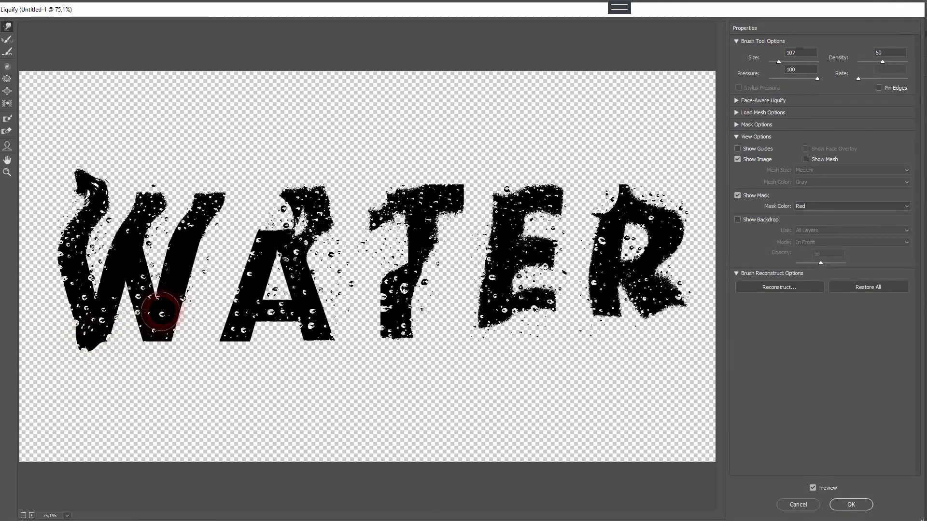
pyautogui.moveTo(297, 239)
pyautogui.mouseDown()
pyautogui.moveTo(295, 214)
pyautogui.moveTo(285, 253)
pyautogui.moveTo(234, 269)
pyautogui.mouseUp()
pyautogui.moveTo(263, 321)
pyautogui.mouseDown()
pyautogui.moveTo(310, 331)
pyautogui.moveTo(331, 325)
pyautogui.mouseUp()
pyautogui.moveTo(396, 328)
pyautogui.mouseDown()
pyautogui.moveTo(404, 278)
pyautogui.moveTo(435, 262)
pyautogui.moveTo(443, 210)
pyautogui.moveTo(388, 210)
pyautogui.moveTo(370, 234)
pyautogui.mouseUp()
# - Curl and stretch the E's arms, drip the R's leg and tail, then apply Liquify
pyautogui.moveTo(508, 316)
pyautogui.mouseDown()
pyautogui.moveTo(531, 301)
pyautogui.moveTo(549, 327)
pyautogui.mouseUp()
pyautogui.moveTo(546, 188)
pyautogui.mouseDown()
pyautogui.moveTo(567, 199)
pyautogui.moveTo(502, 207)
pyautogui.moveTo(492, 193)
pyautogui.mouseUp()
pyautogui.moveTo(620, 246)
pyautogui.mouseDown()
pyautogui.moveTo(613, 212)
pyautogui.moveTo(624, 198)
pyautogui.moveTo(612, 176)
pyautogui.moveTo(606, 226)
pyautogui.moveTo(579, 234)
pyautogui.mouseUp()
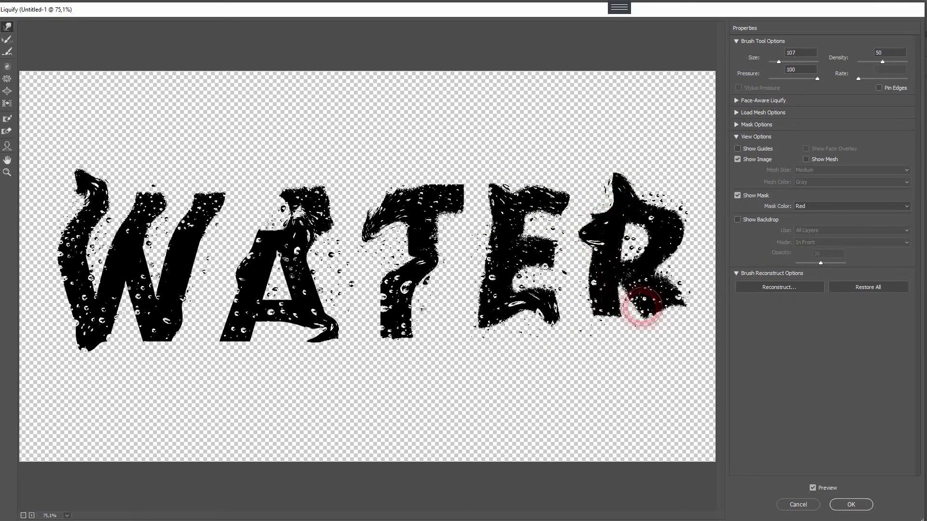
pyautogui.moveTo(646, 306)
pyautogui.mouseDown()
pyautogui.moveTo(665, 321)
pyautogui.moveTo(675, 286)
pyautogui.mouseUp()
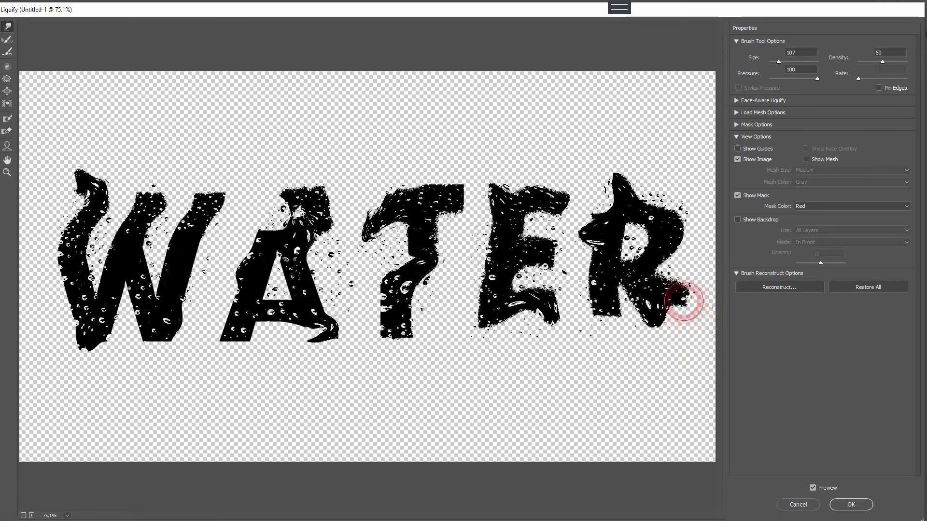
pyautogui.moveTo(683, 301); pyautogui.dragTo(694, 314)
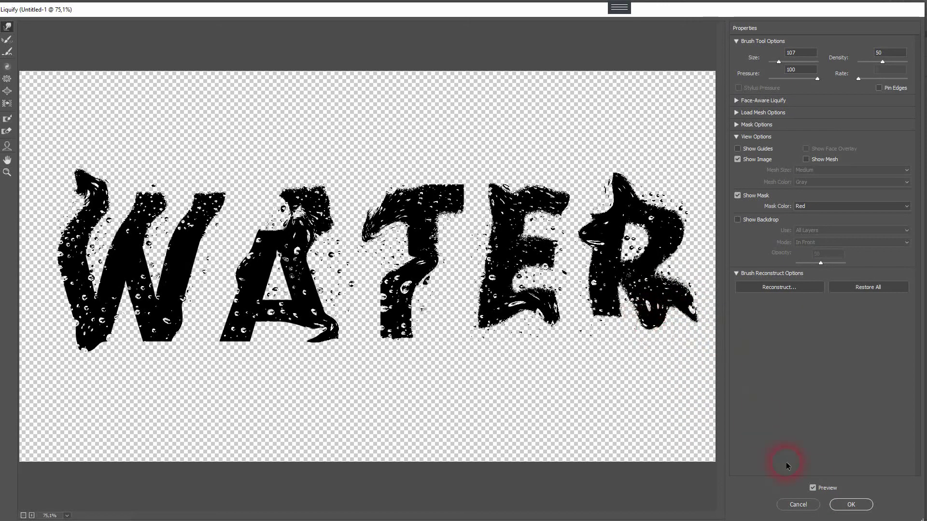
pyautogui.click(850, 504)
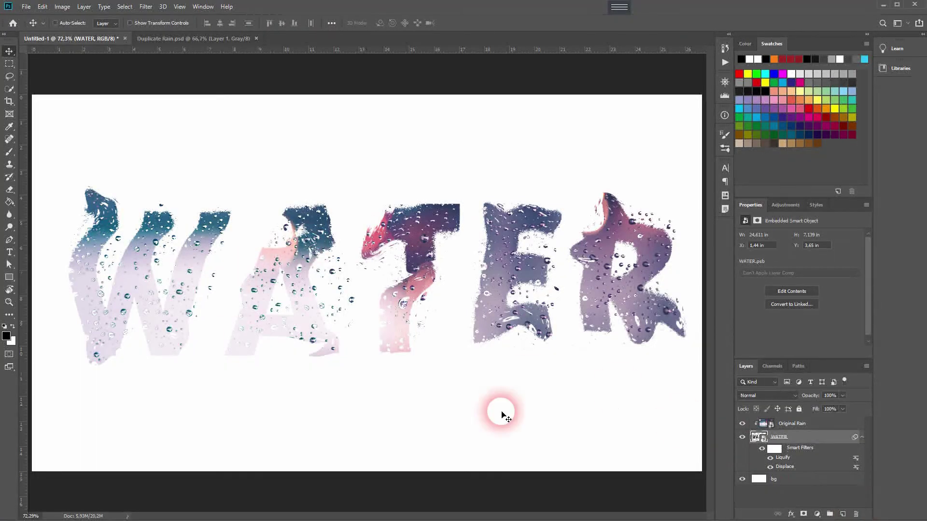
# - Fill the bg layer with black using the Paint Bucket so the WATER letters sit on black
pyautogui.click(782, 479)
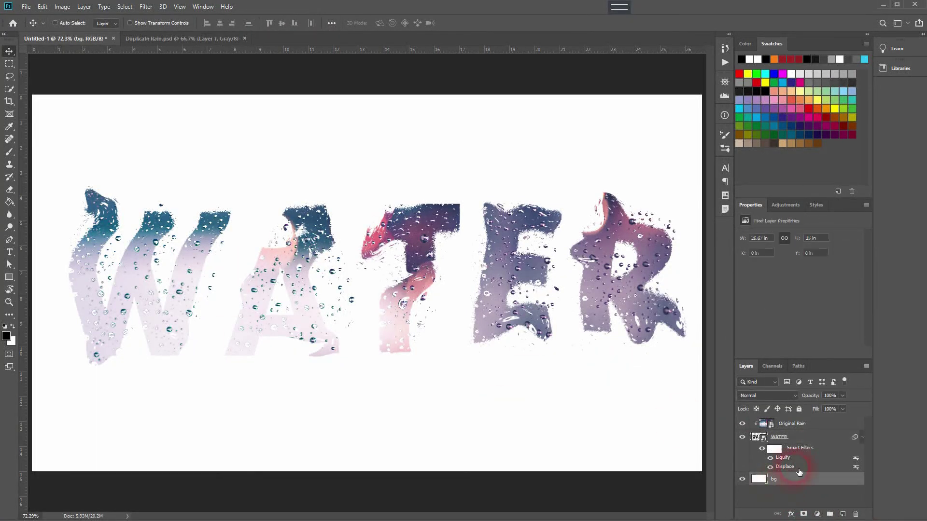
pyautogui.click(9, 202)
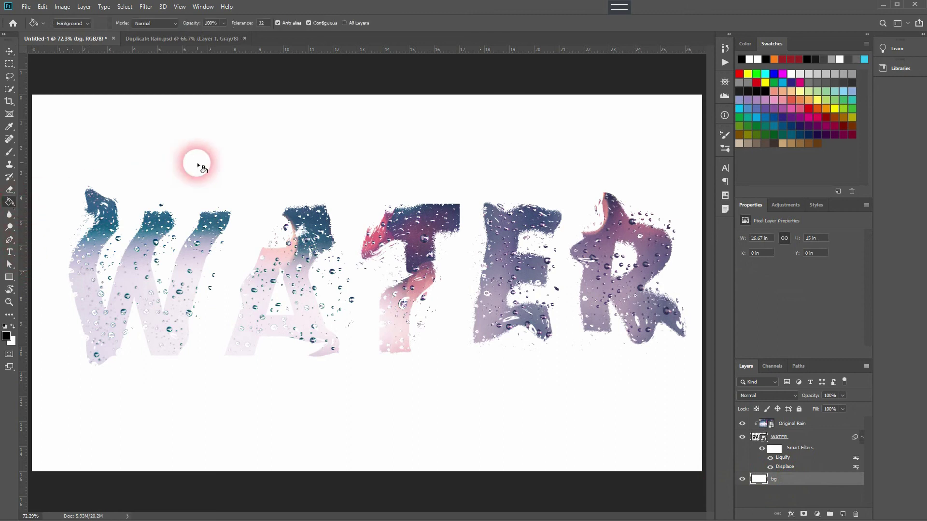
pyautogui.click(196, 162)
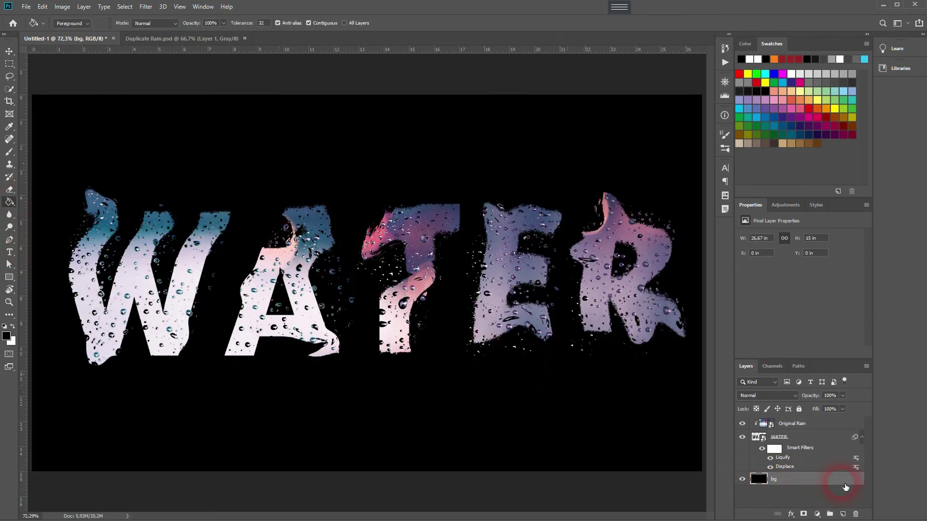